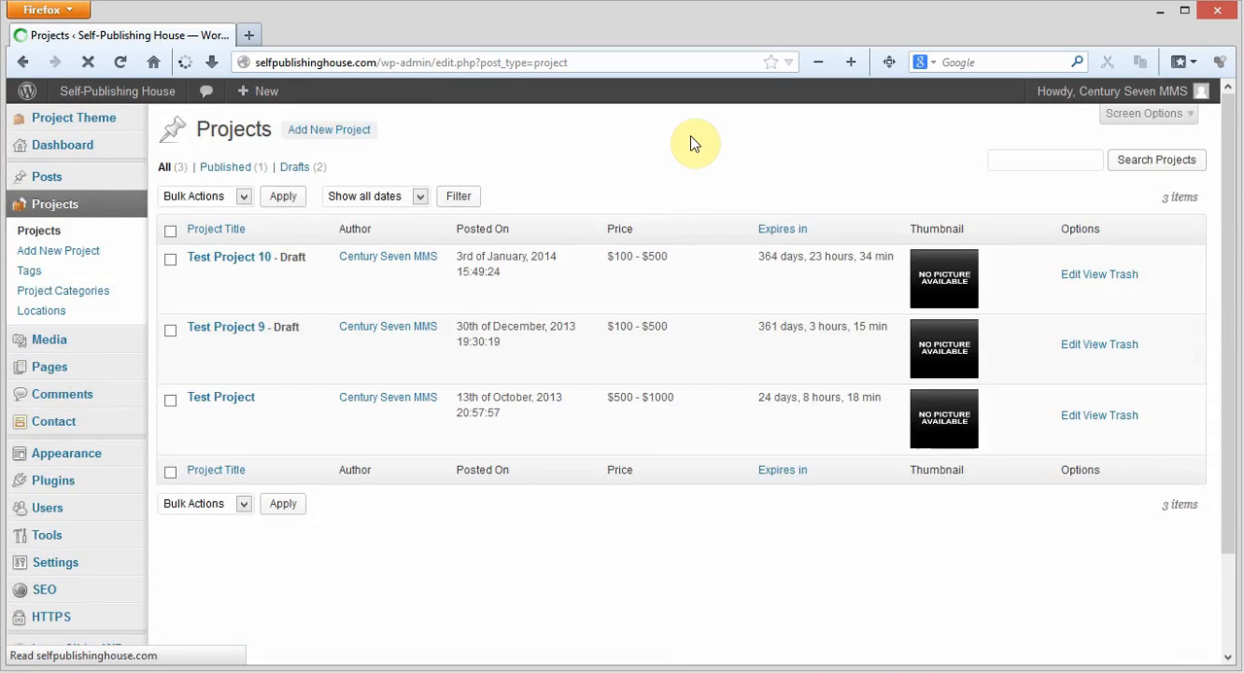
# Filter the projects list to drafts and open Test Project 9 for editing
pyautogui.moveTo(299, 357)
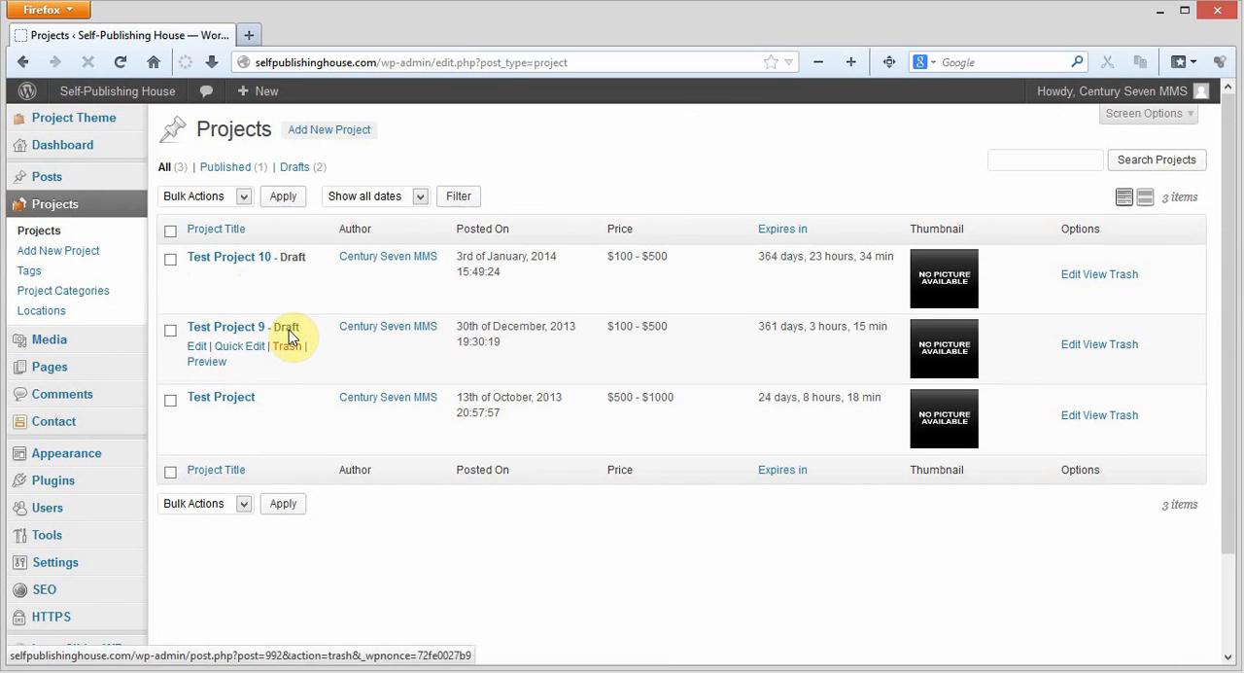
pyautogui.moveTo(292, 257)
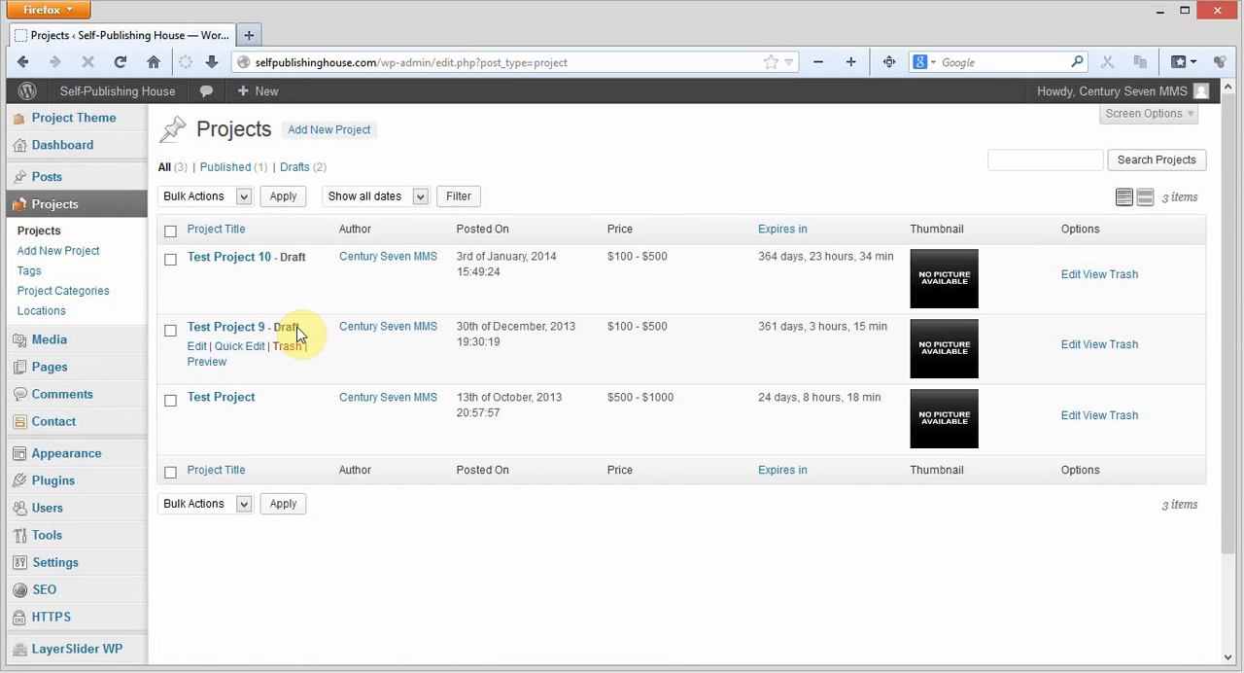
pyautogui.moveTo(296, 332)
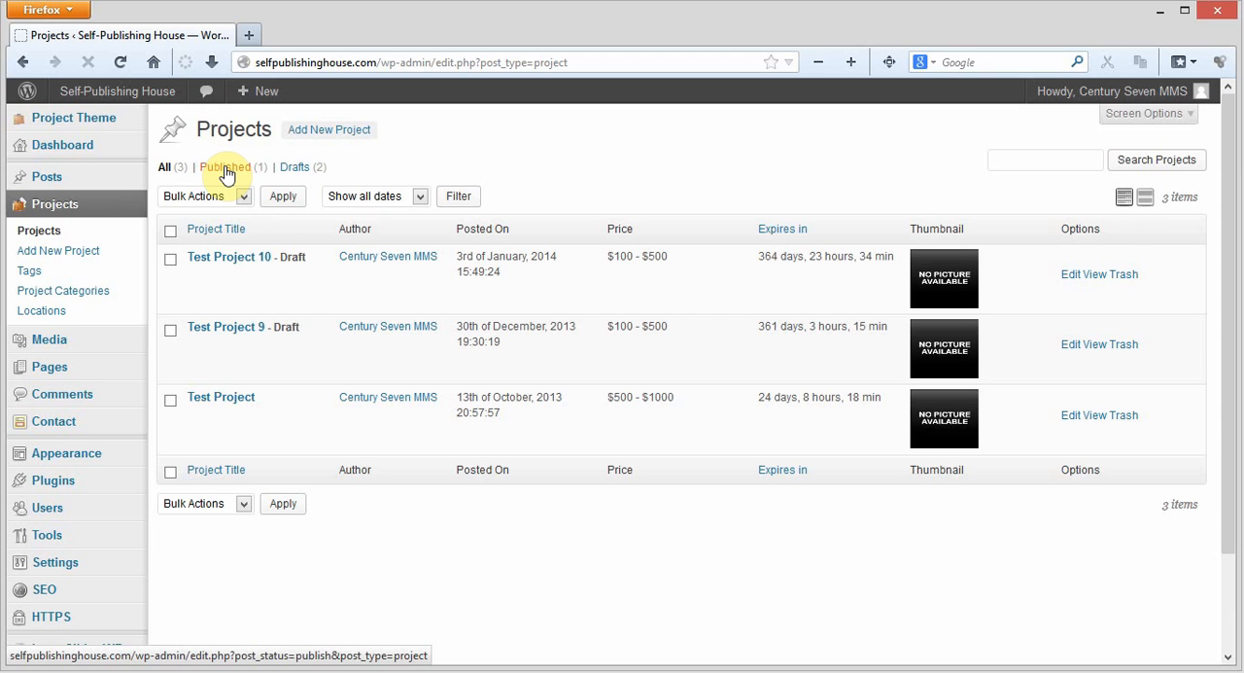
pyautogui.click(297, 172)
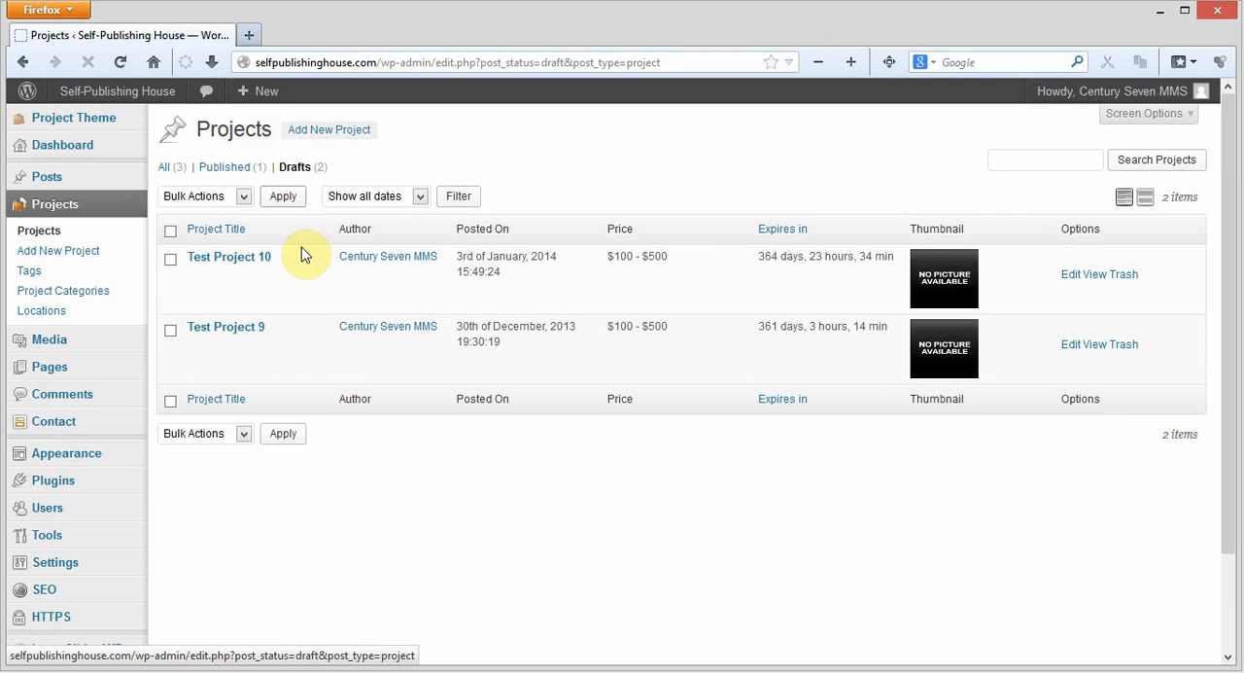
pyautogui.click(231, 328)
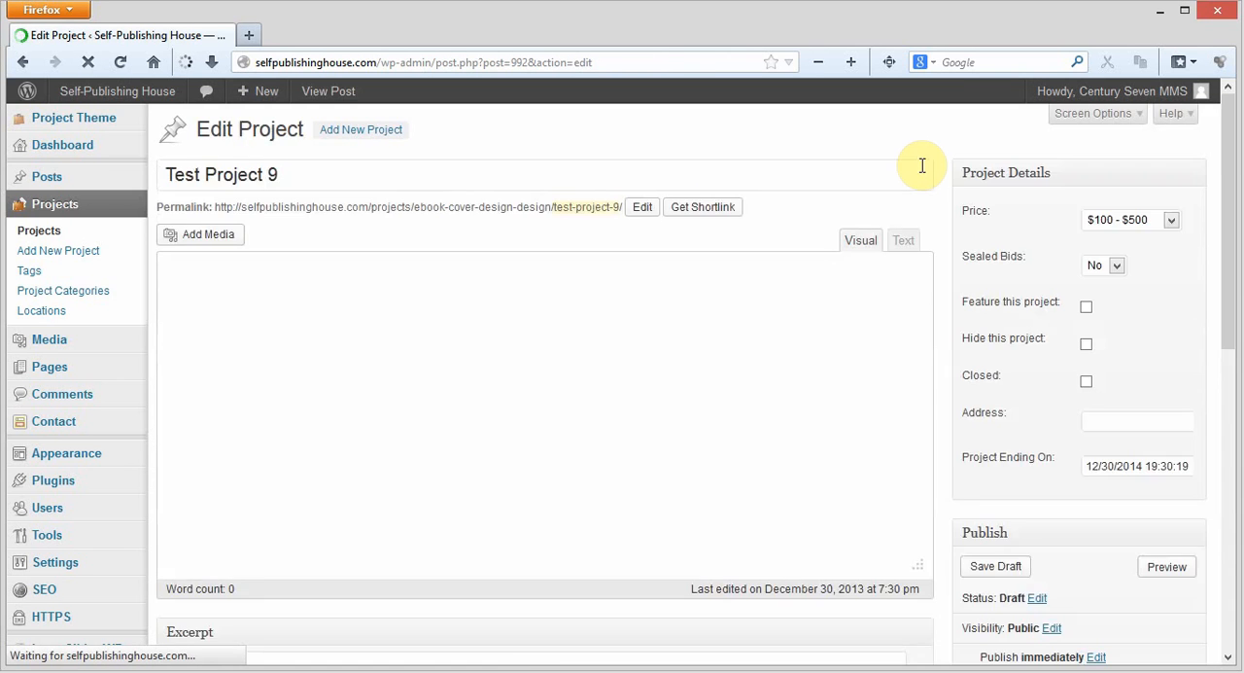
# Examine Test Project 9's title, description, project details, publish options, categories, author, images, files and bids
pyautogui.scroll(-2, 1011, 248)
pyautogui.scroll(-5, 1015, 245)
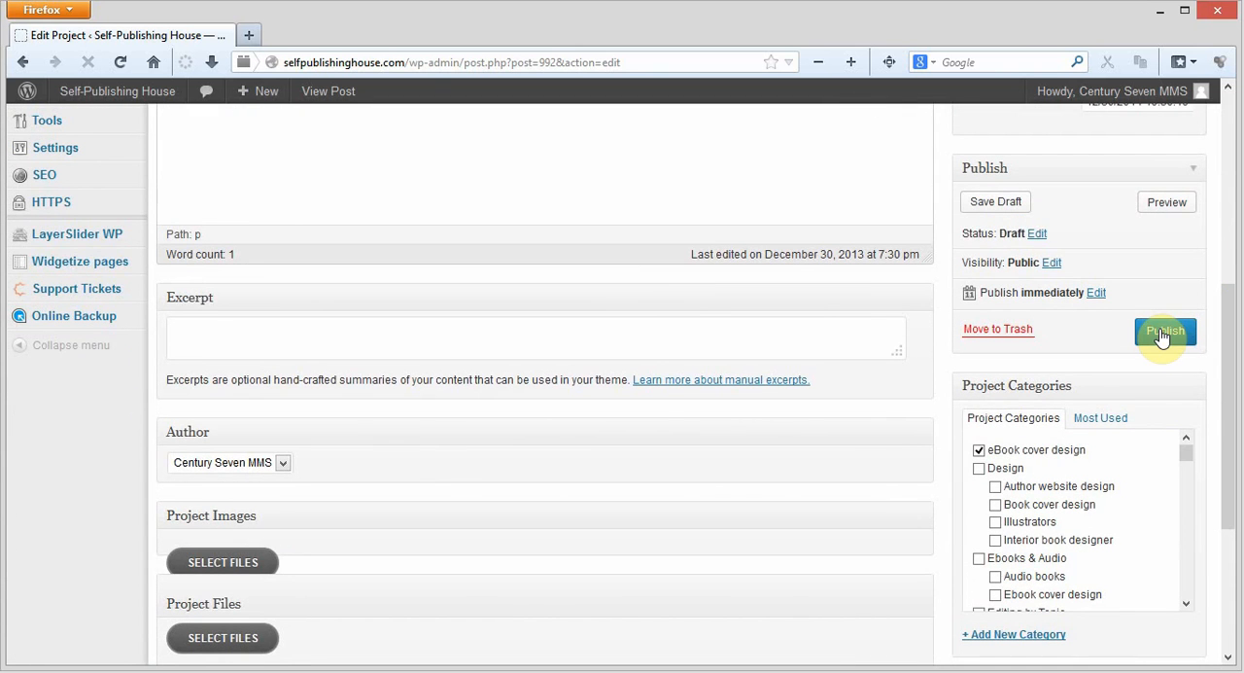
pyautogui.scroll(8, 639, 417)
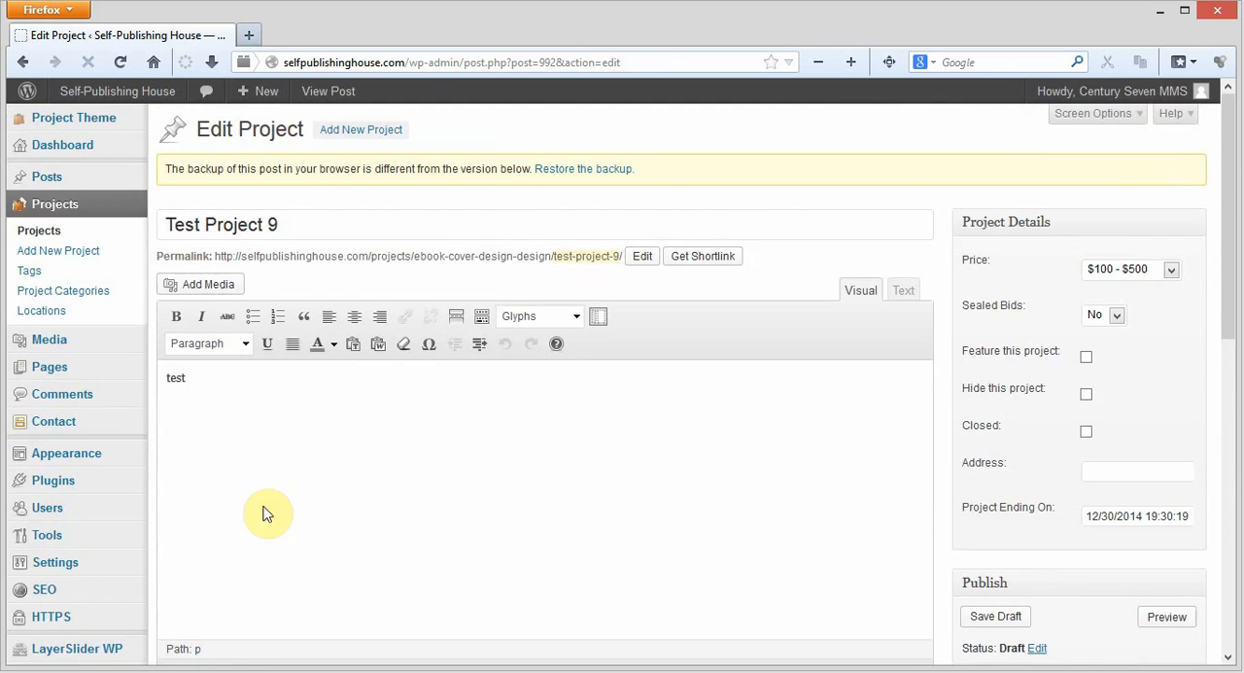
pyautogui.click(354, 225)
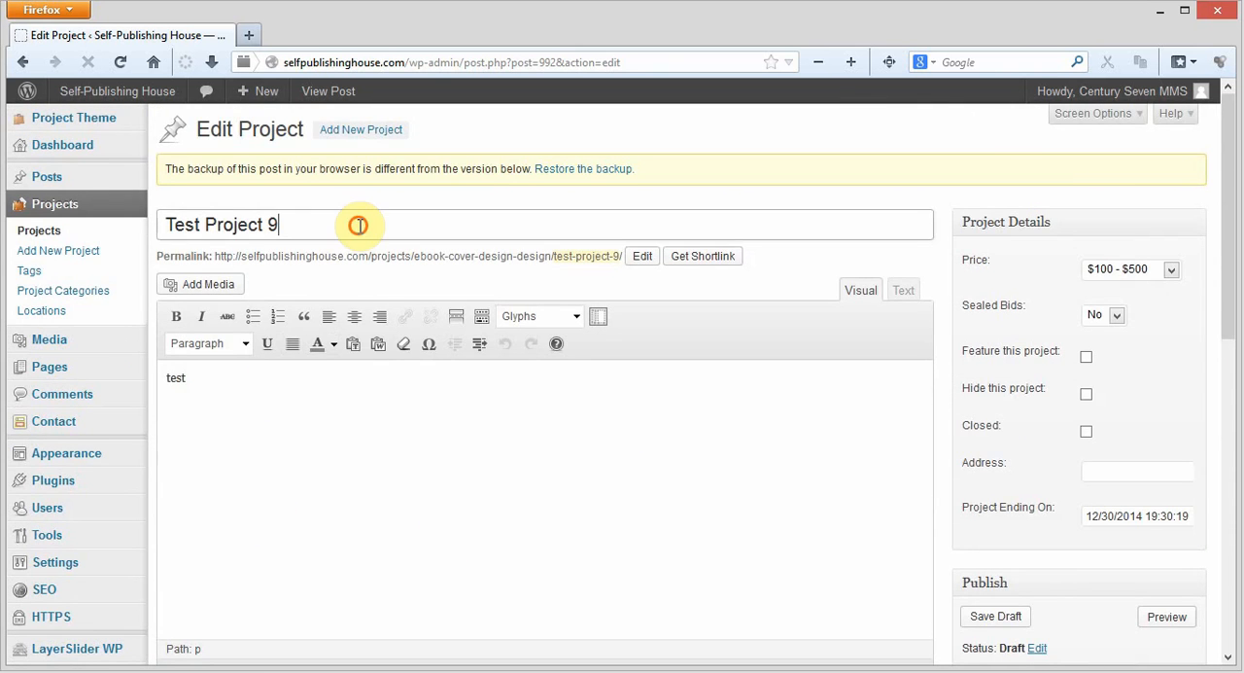
pyautogui.click(326, 397)
pyautogui.scroll(-2, 635, 473)
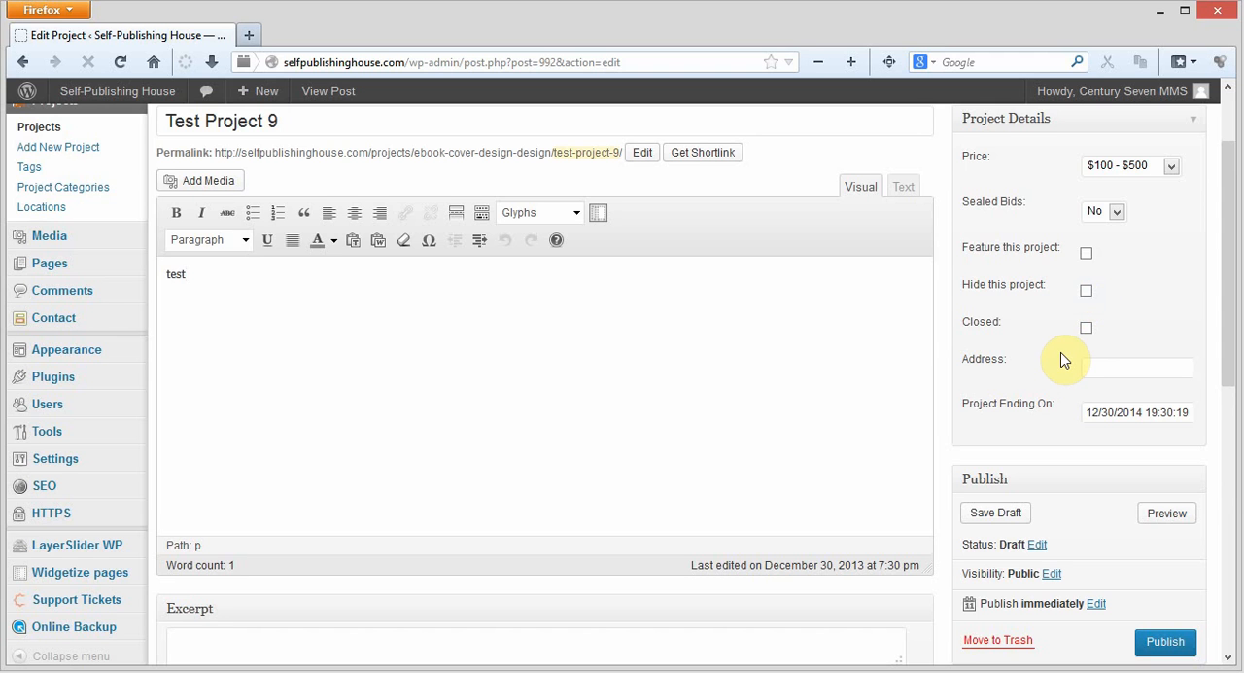
pyautogui.scroll(-2, 1105, 395)
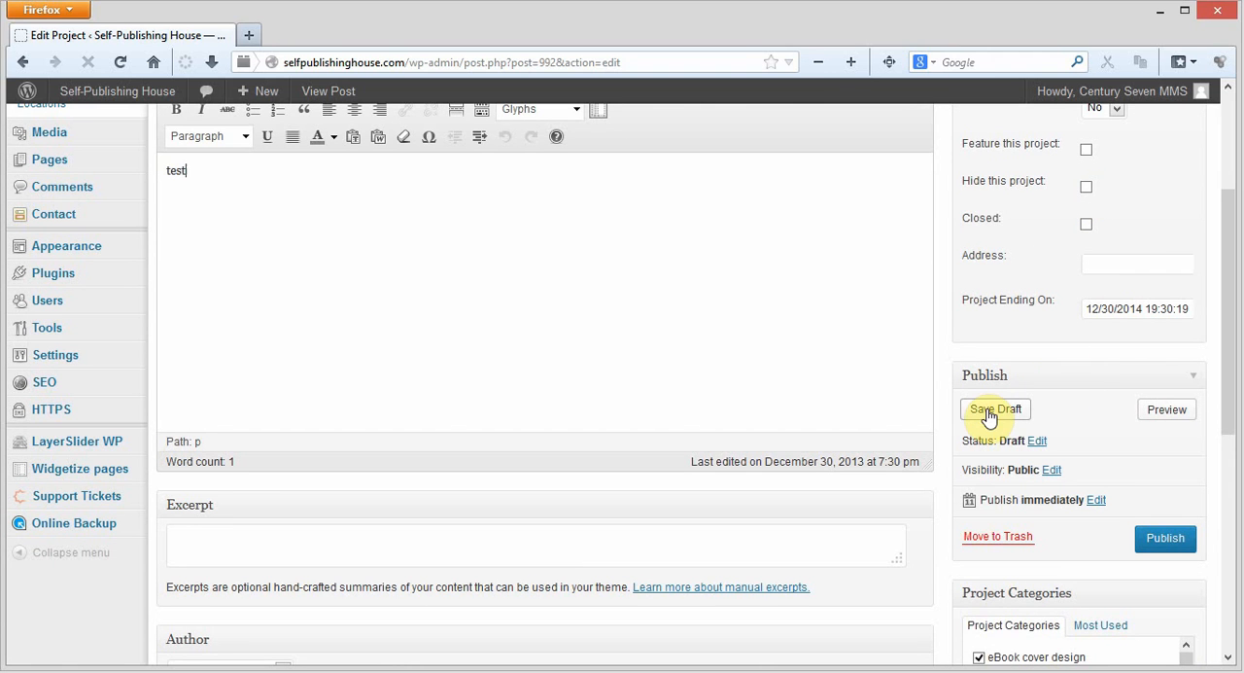
pyautogui.scroll(-4, 883, 406)
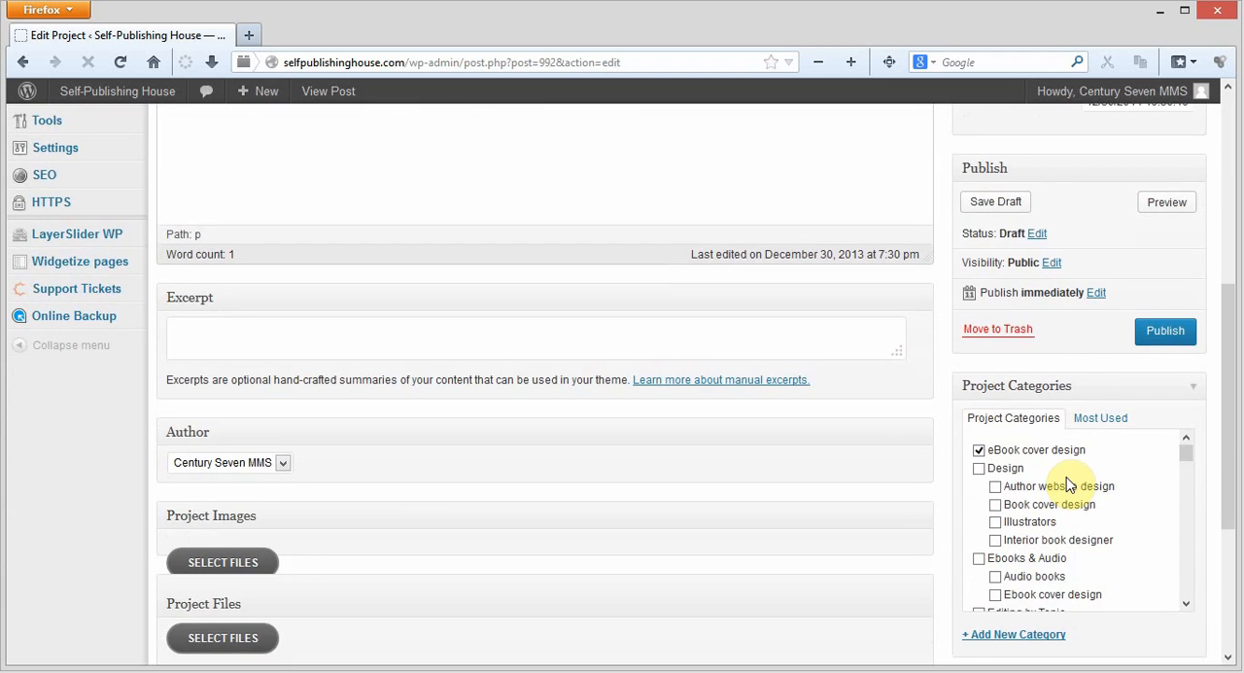
pyautogui.scroll(-2, 1041, 472)
pyautogui.scroll(-5, 438, 467)
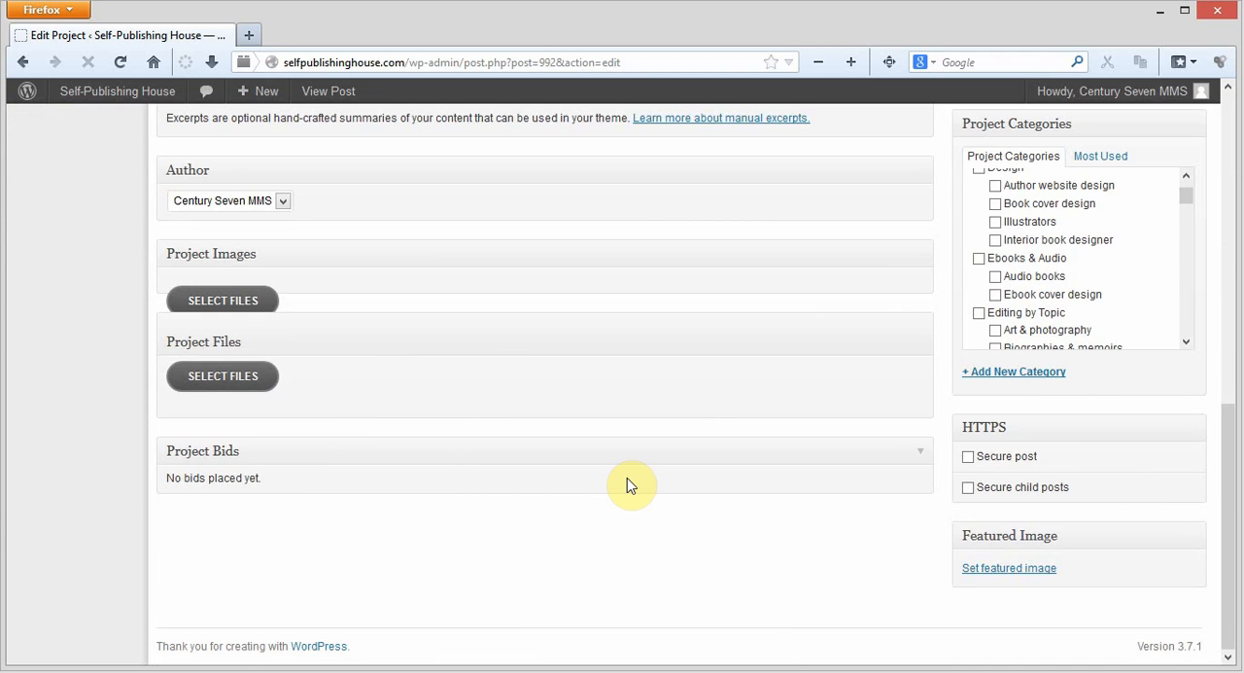
pyautogui.scroll(4, 628, 483)
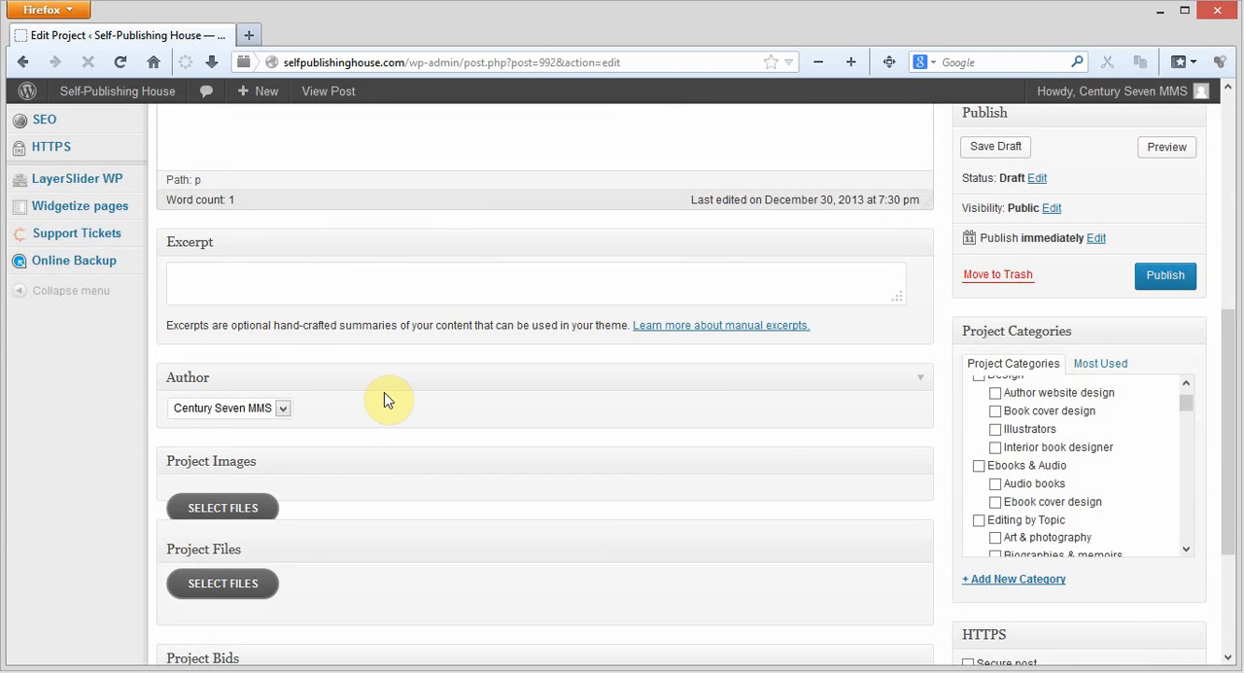
pyautogui.scroll(4, 1081, 194)
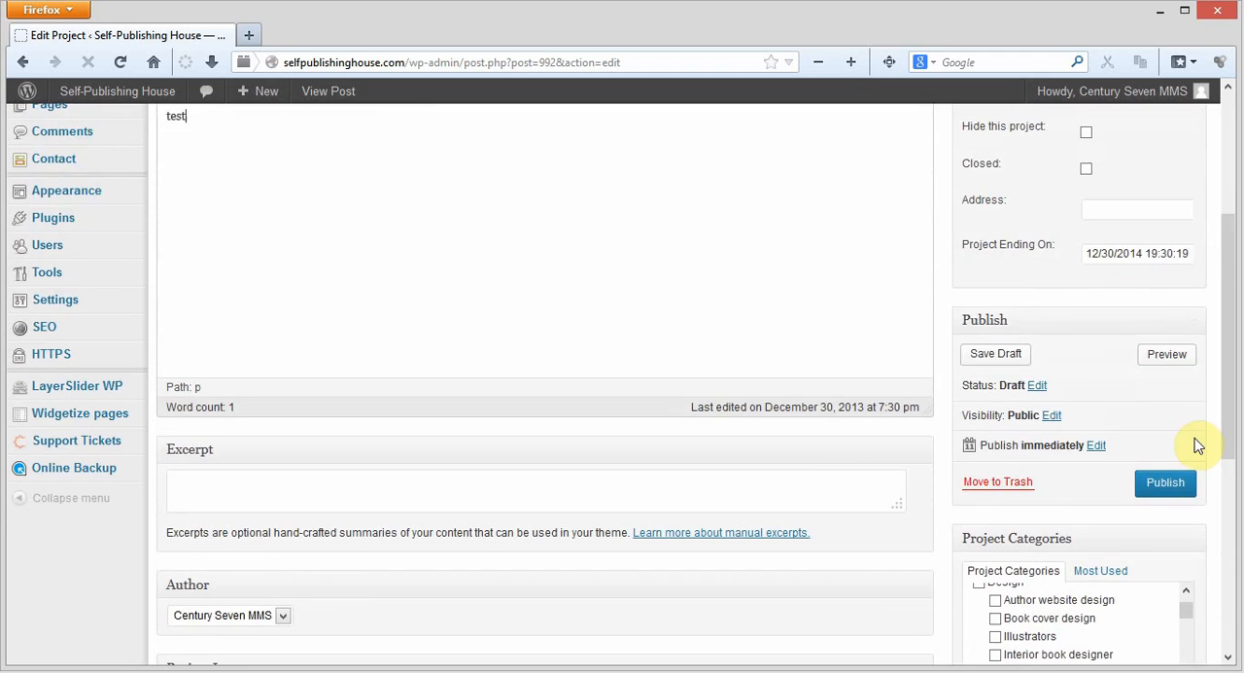
# Save Test Project 9 as a draft without publishing it
pyautogui.click(1166, 492)
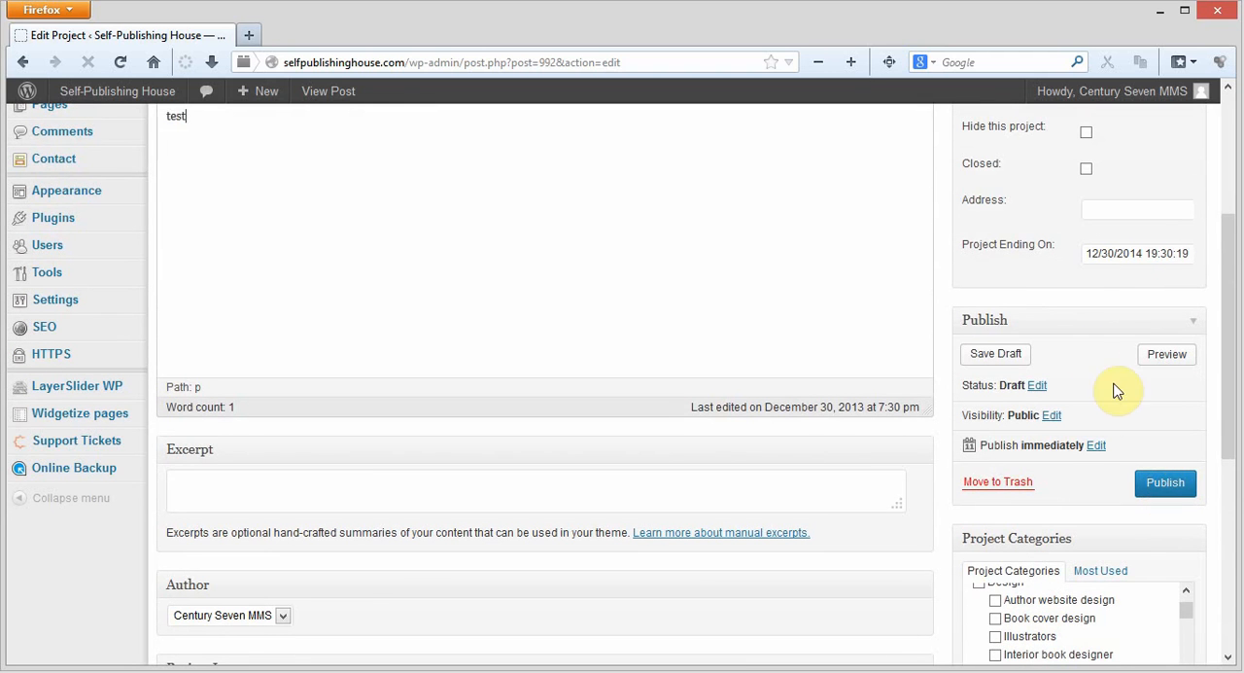
pyautogui.click(996, 356)
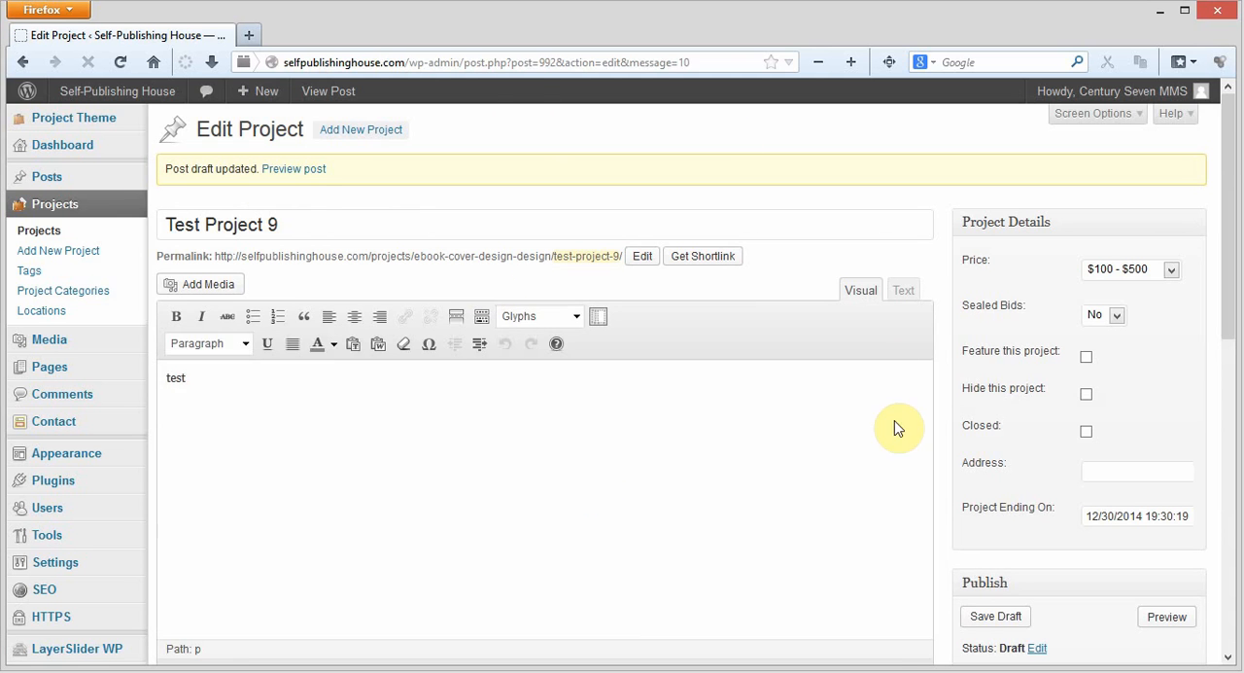
pyautogui.scroll(-5, 445, 193)
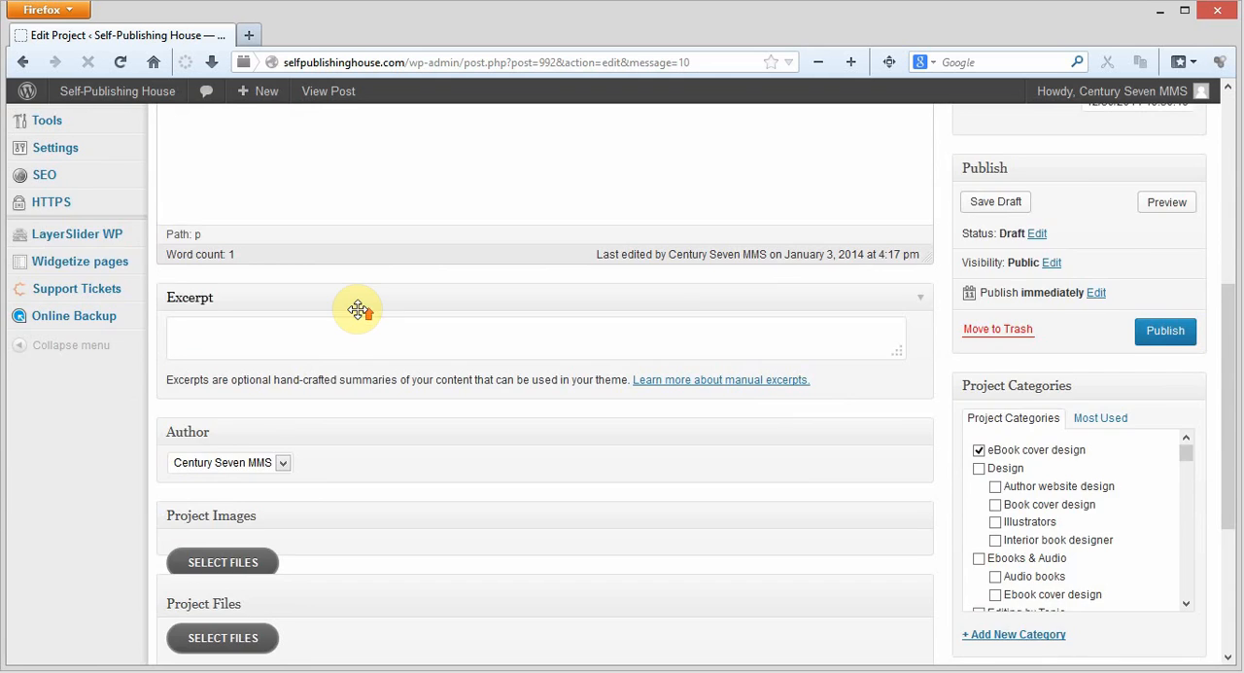
# Open the site's users list and search it for "century"
pyautogui.scroll(3, 356, 311)
pyautogui.click(94, 316)
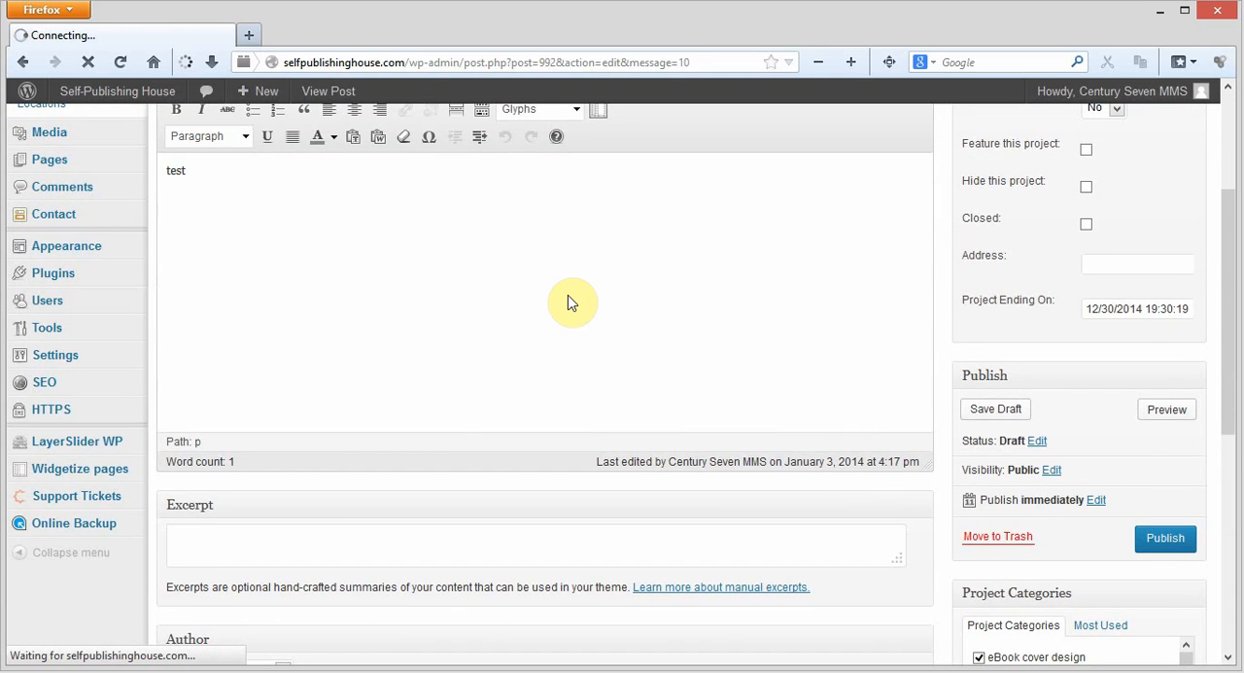
pyautogui.click(1038, 163)
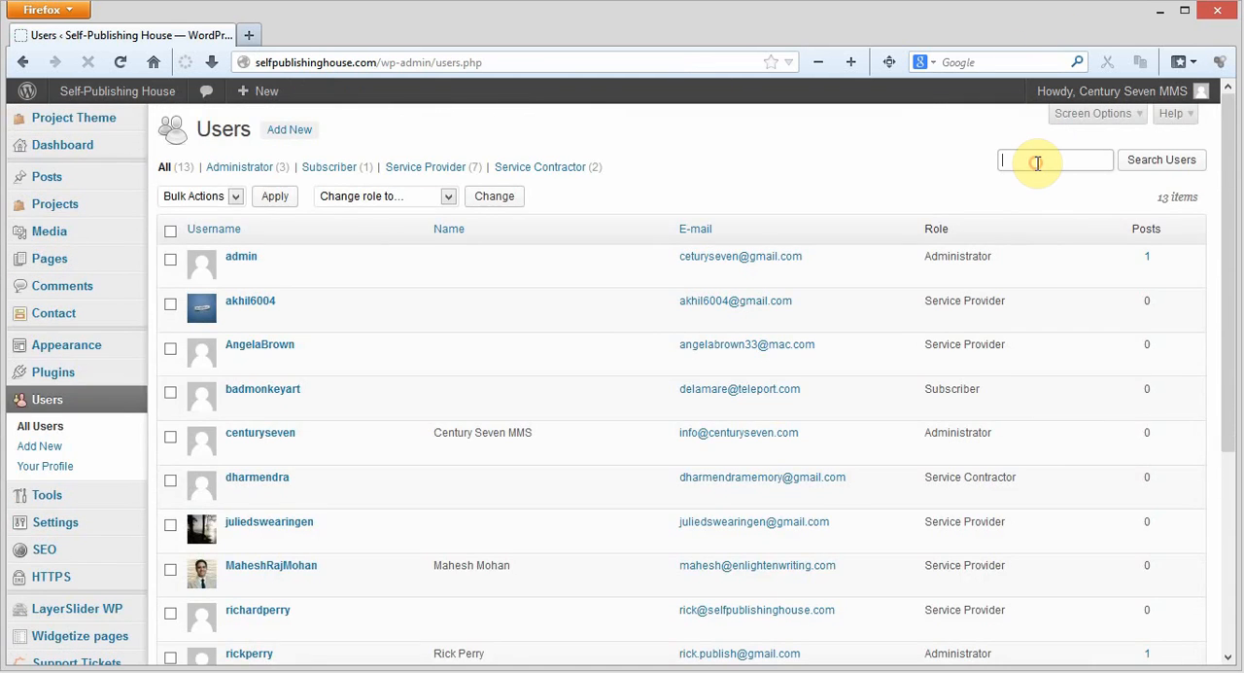
pyautogui.write('cent')
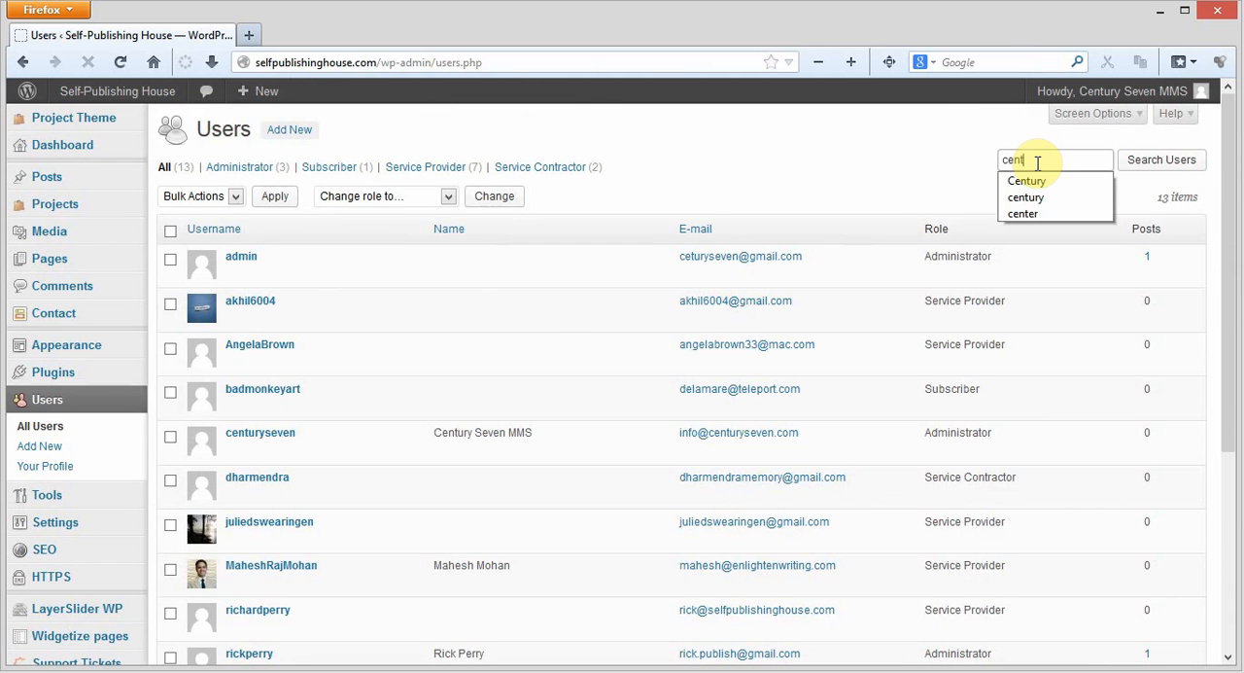
pyautogui.write('ury')
pyautogui.press('Return')
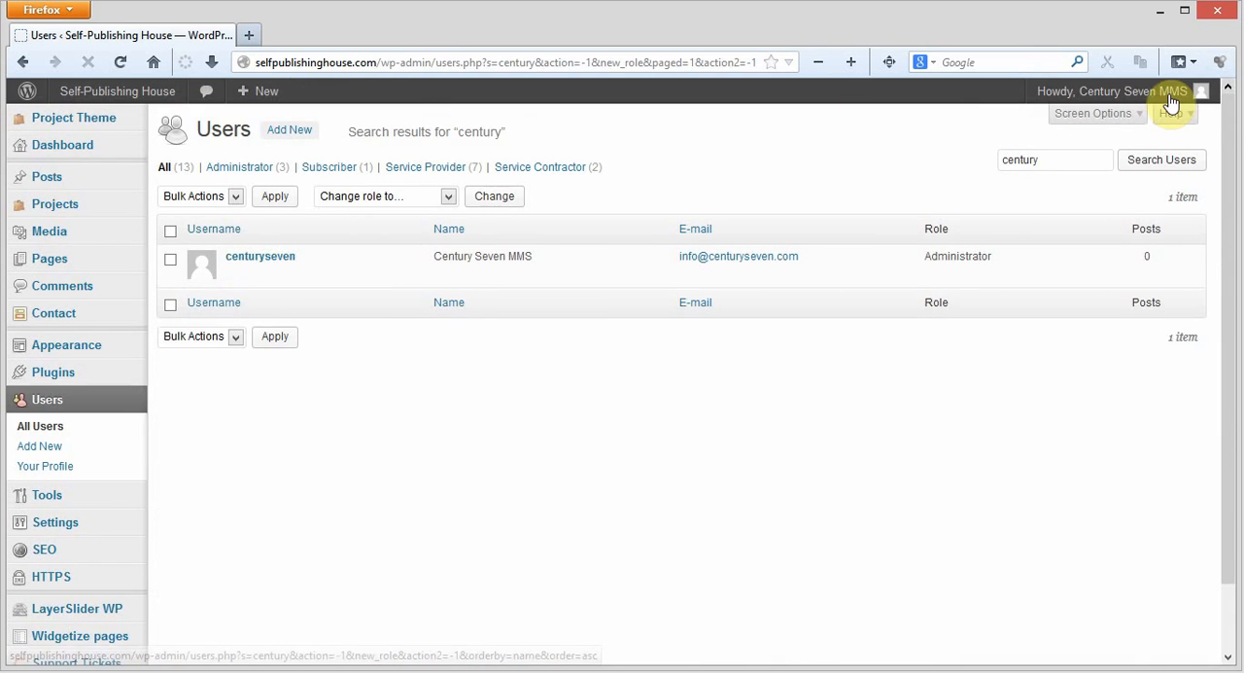
# Return to the full users list and open the Service Provider account whose e-mail uses the selfpublishinghouse.com domain
pyautogui.moveTo(1137, 92)
pyautogui.click(726, 135)
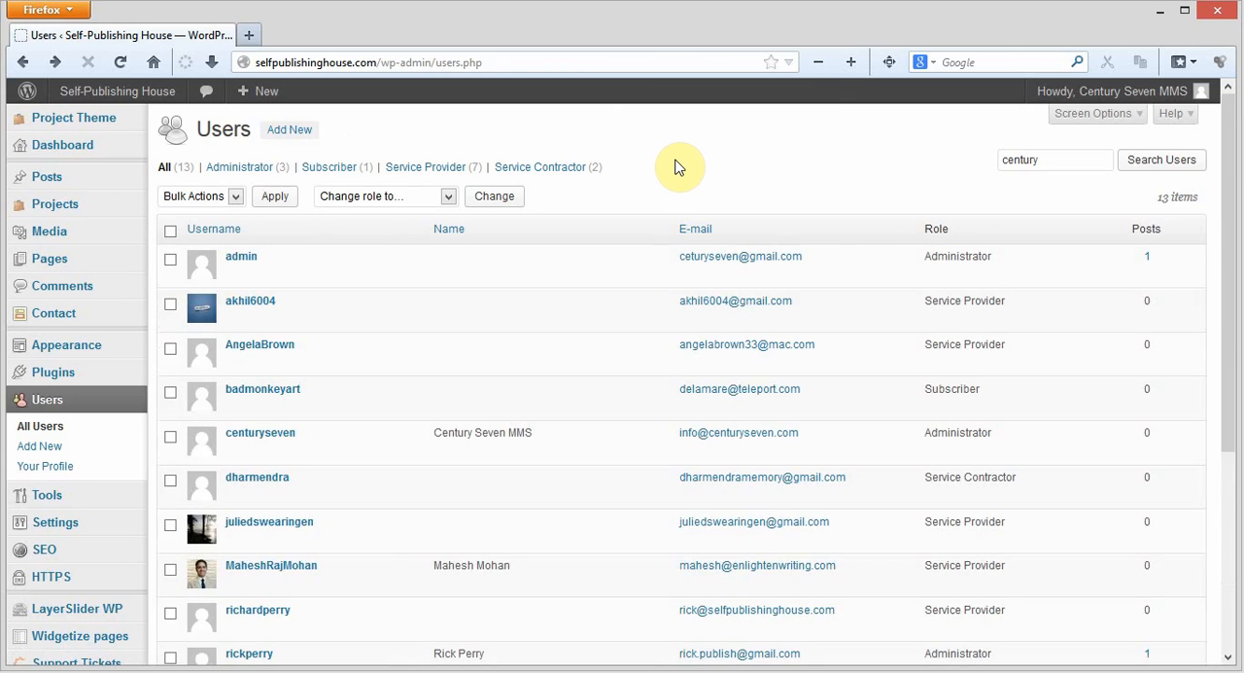
pyautogui.scroll(-2, 623, 272)
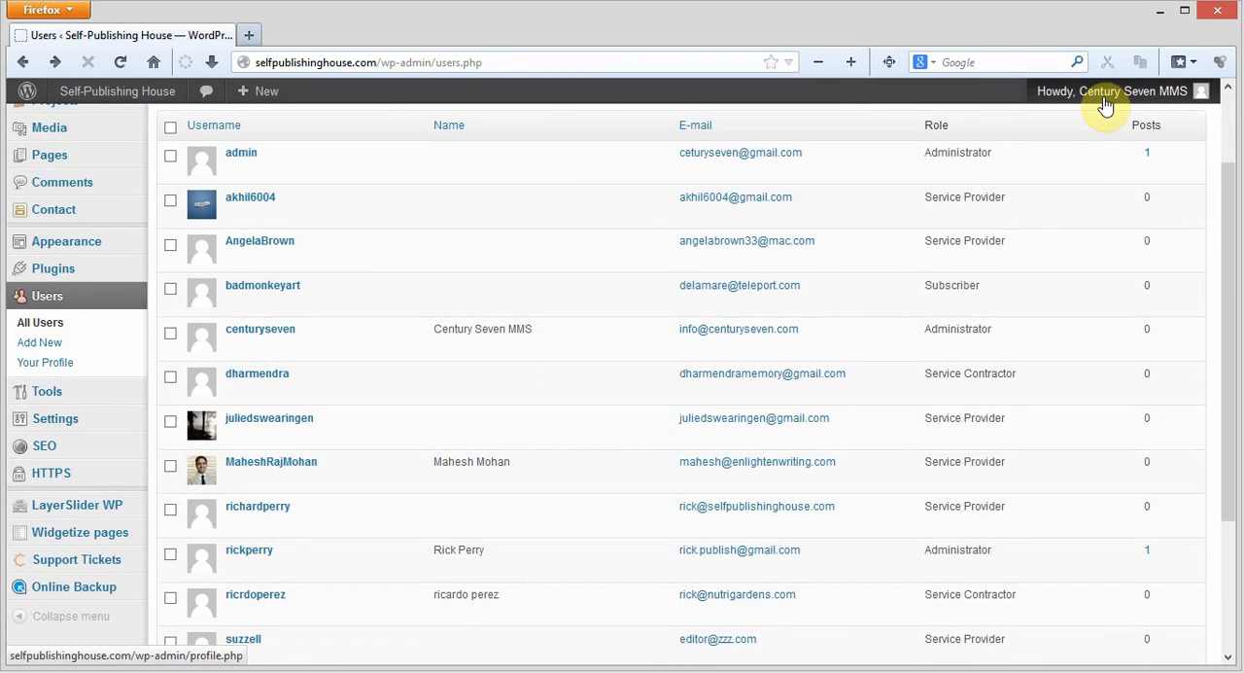
pyautogui.moveTo(1108, 90)
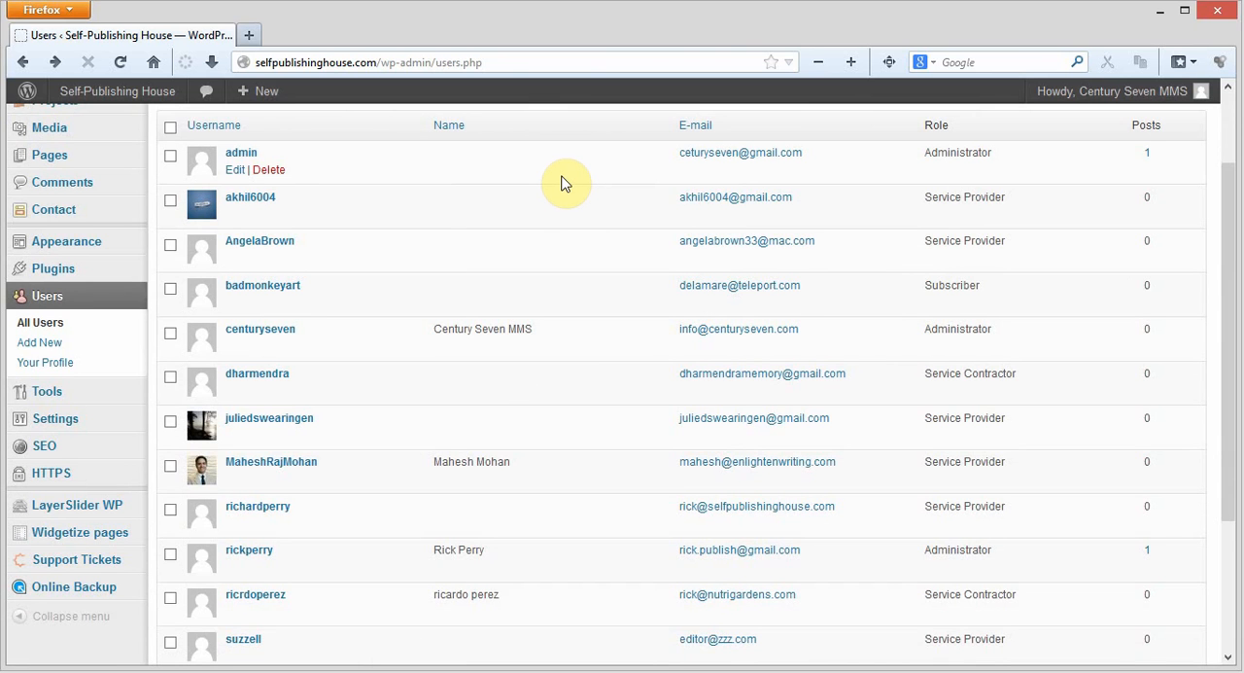
pyautogui.scroll(-2, 564, 185)
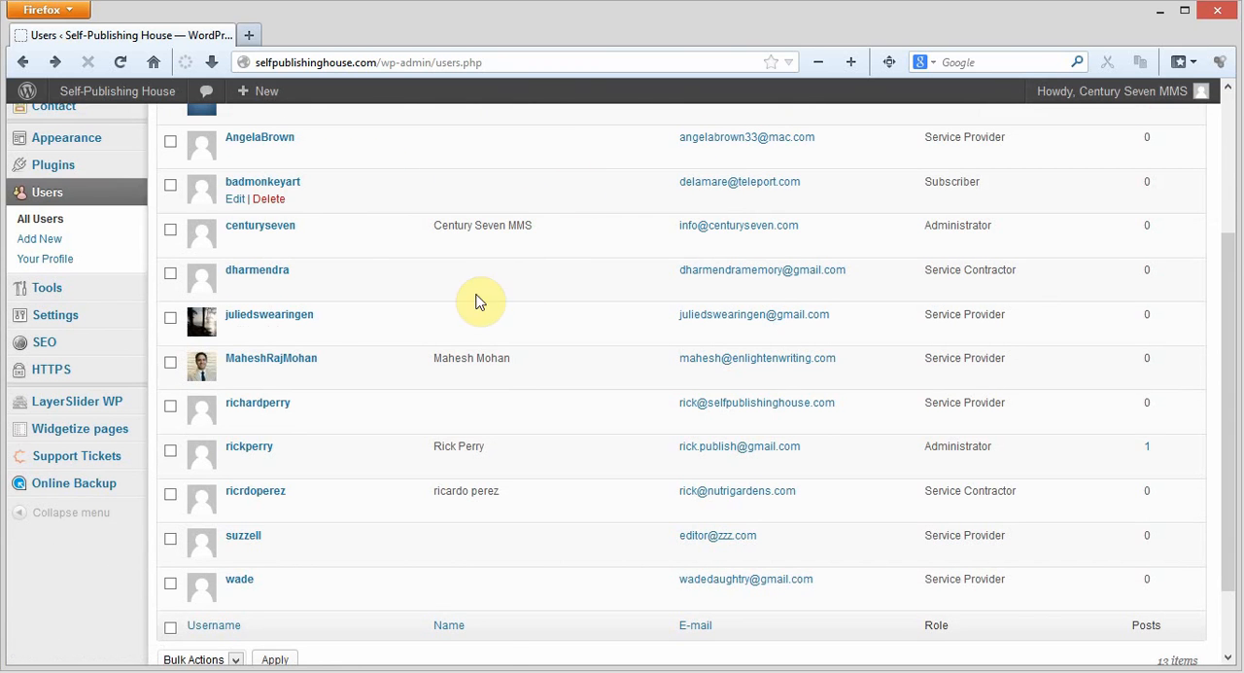
pyautogui.click(250, 407)
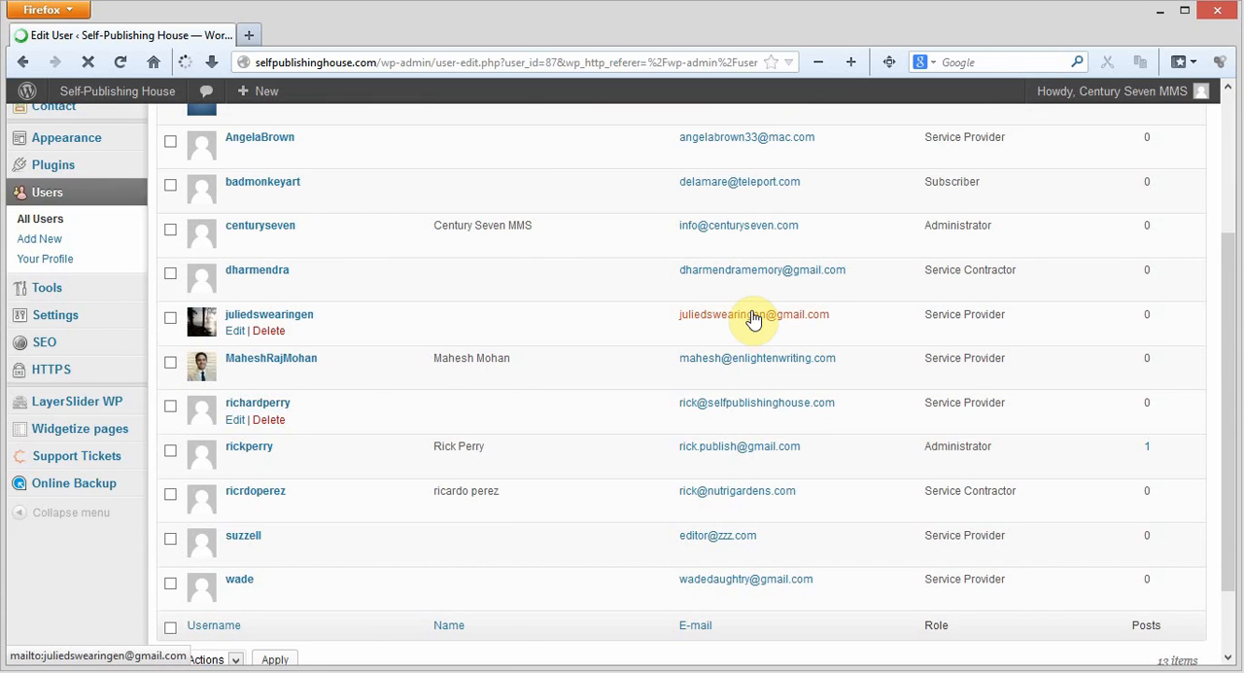
# Open the selected user's public profile from the end of the edit page, and close it again
pyautogui.scroll(-2, 678, 240)
pyautogui.scroll(-7, 785, 266)
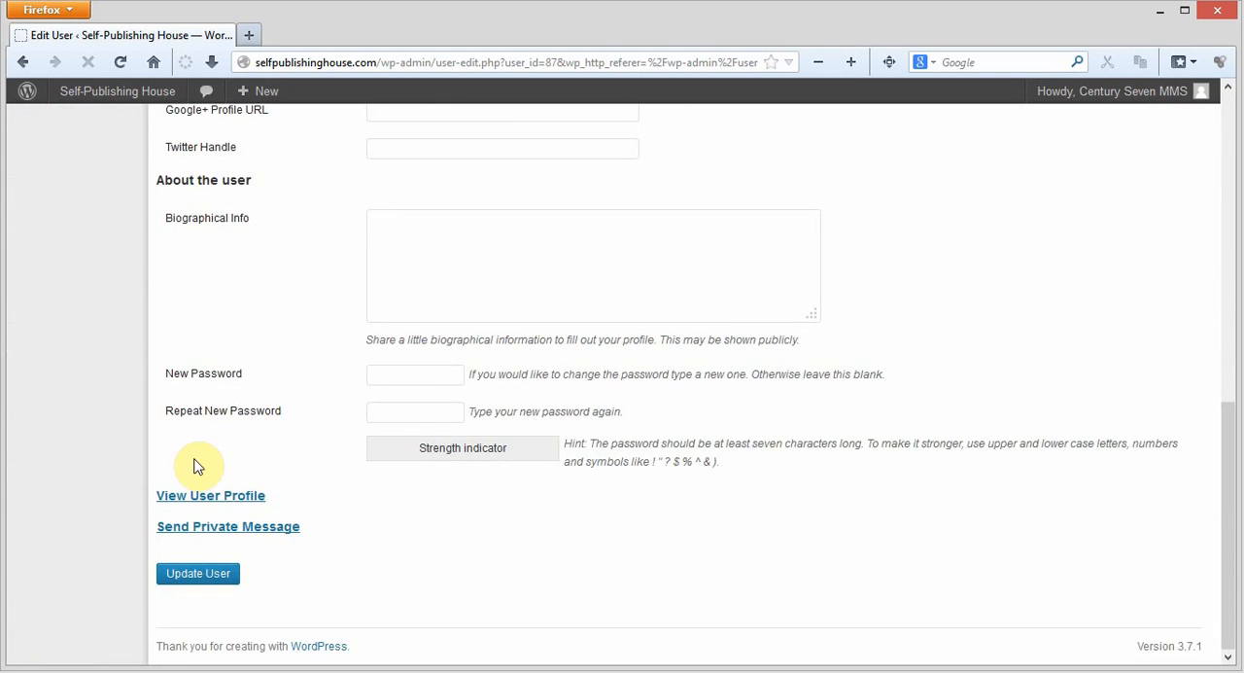
pyautogui.click(206, 493)
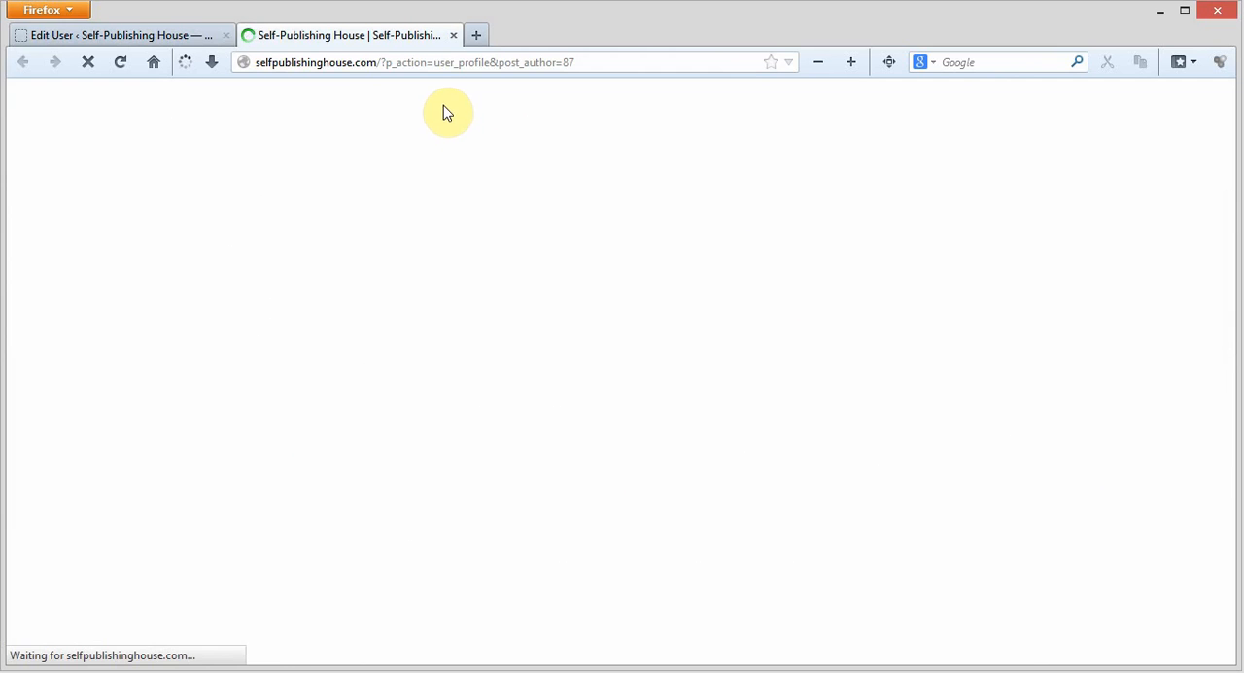
pyautogui.click(453, 36)
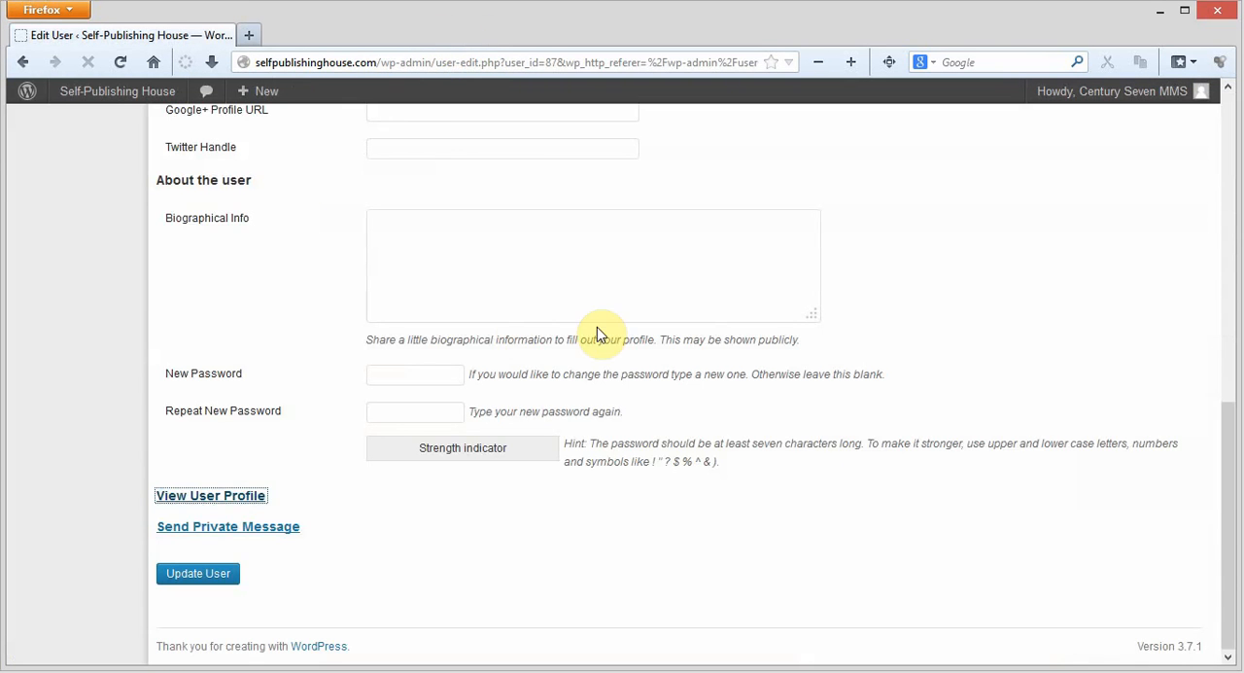
# Open the private message form addressed to this user and examine its subject, message and attachment fields
pyautogui.click(186, 530)
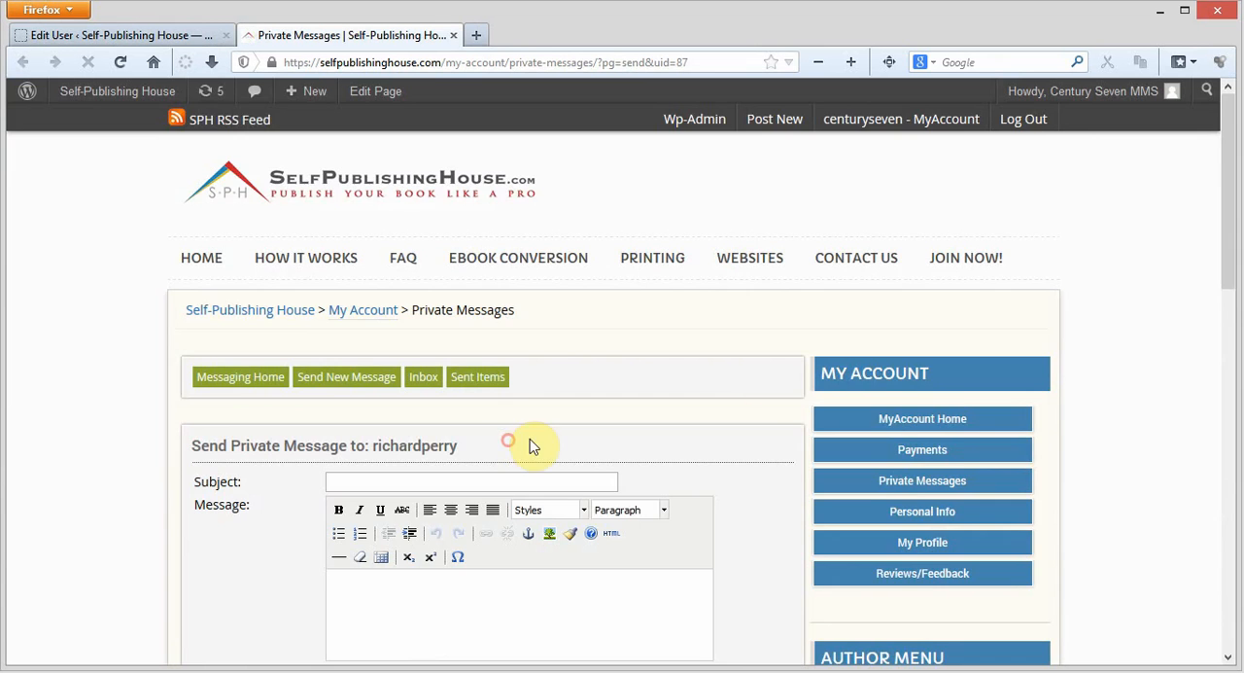
pyautogui.scroll(-2, 768, 408)
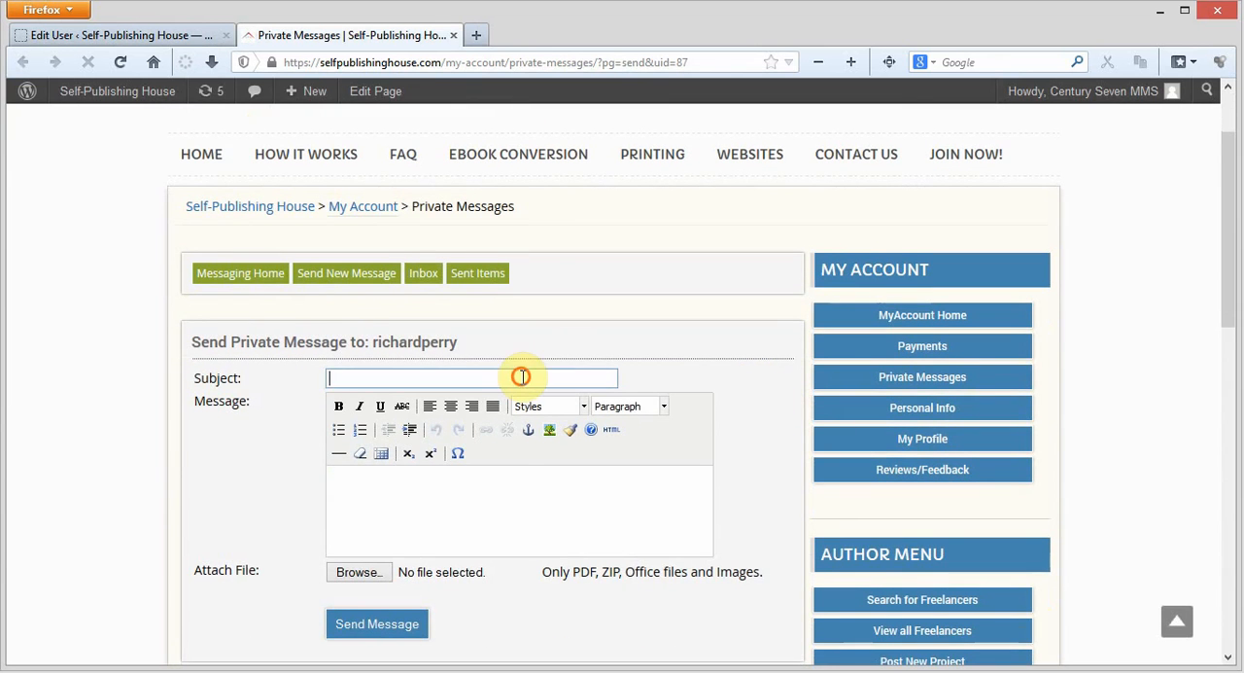
pyautogui.click(463, 512)
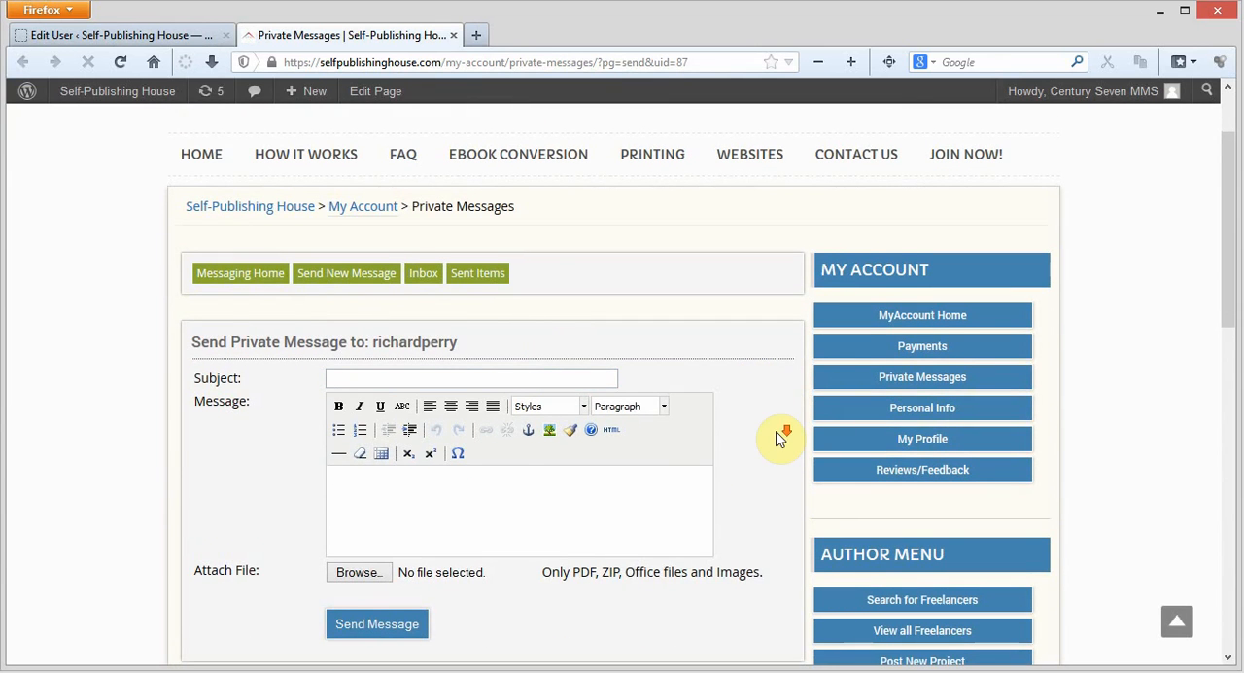
pyautogui.scroll(-2, 782, 437)
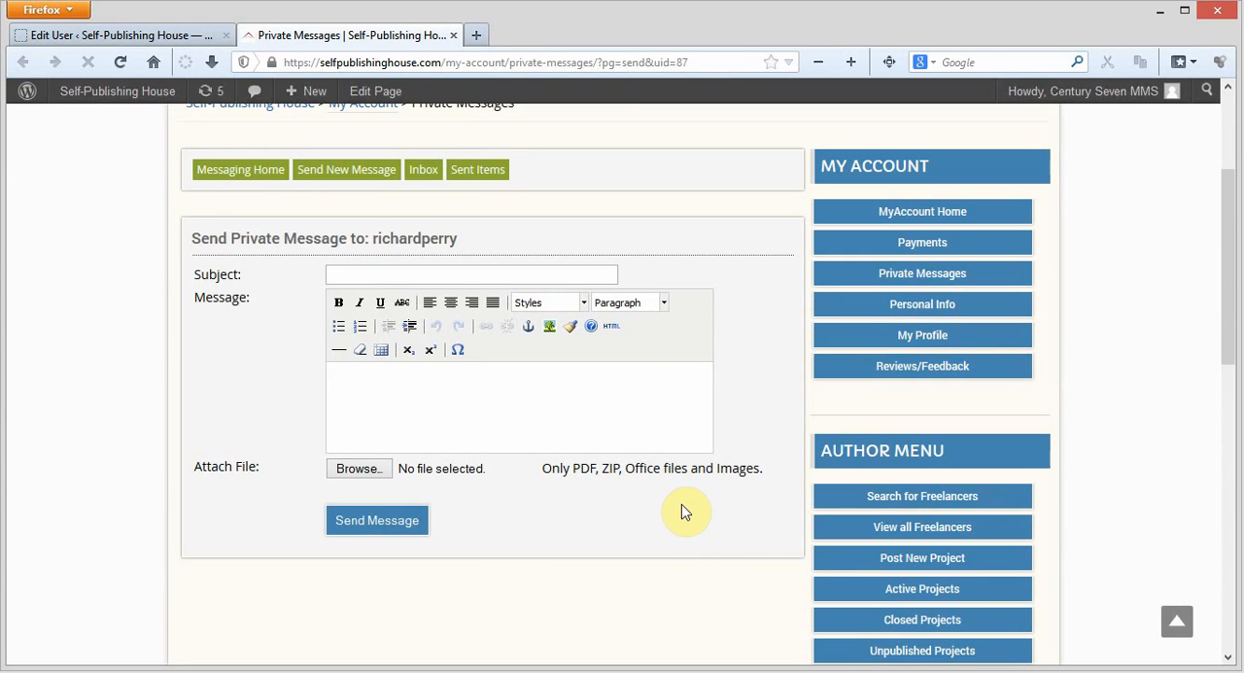
pyautogui.click(608, 396)
pyautogui.click(1148, 274)
# Return to the site administration's projects list and show only the draft projects
pyautogui.click(111, 34)
pyautogui.scroll(10, 200, 223)
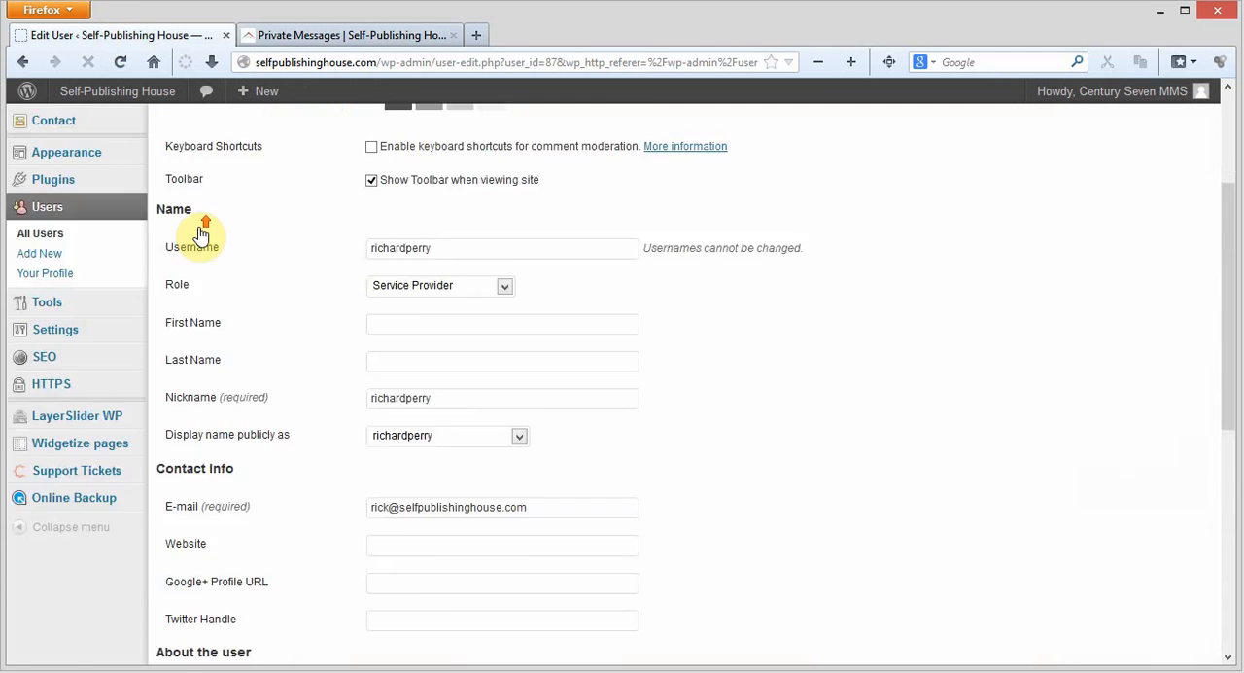
pyautogui.click(98, 204)
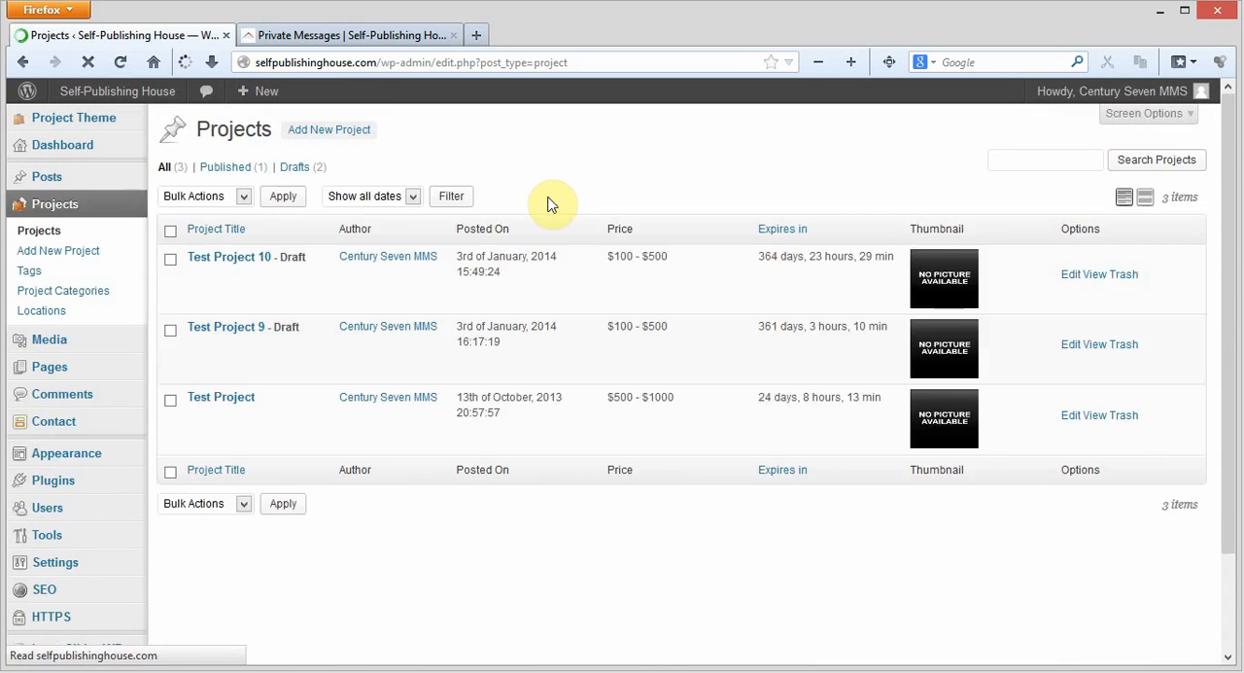
pyautogui.click(293, 168)
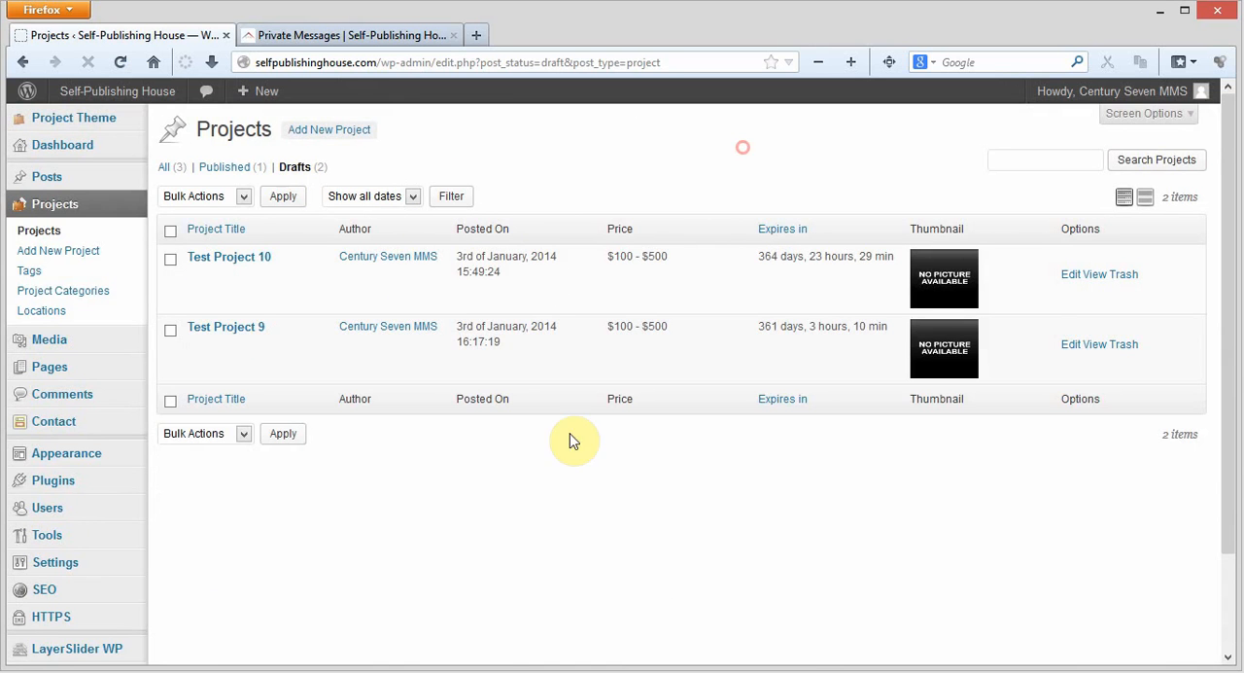
pyautogui.click(216, 671)
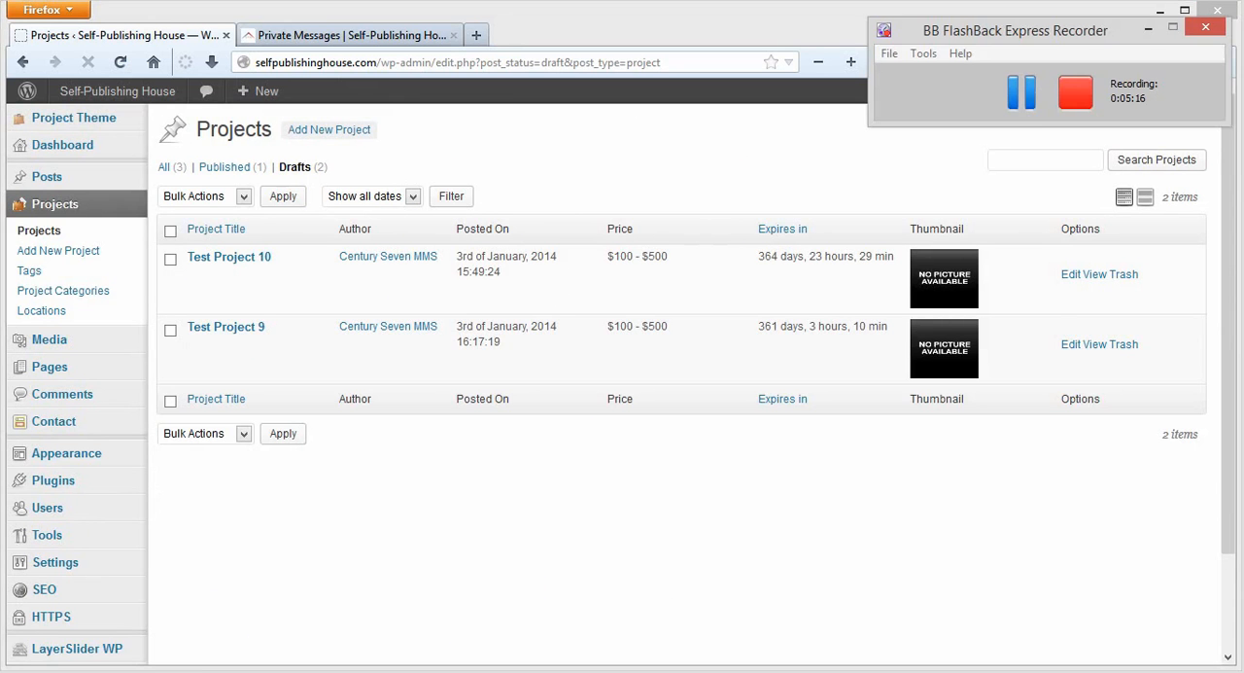